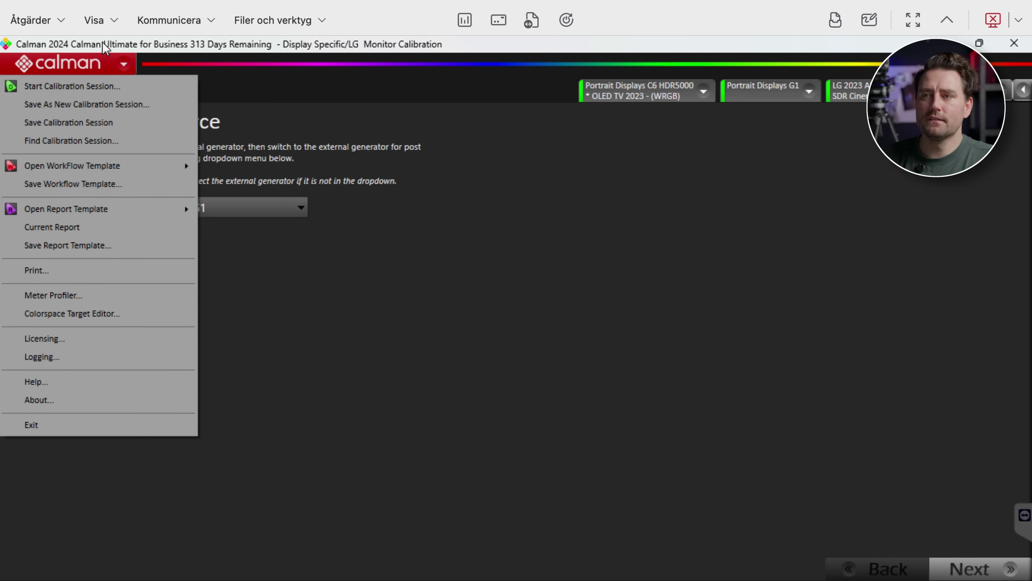
Step: Load the AutoCal - LG workflow template, discarding the unsaved workflow, and pick SDR calibration
mouse_move(133, 174)
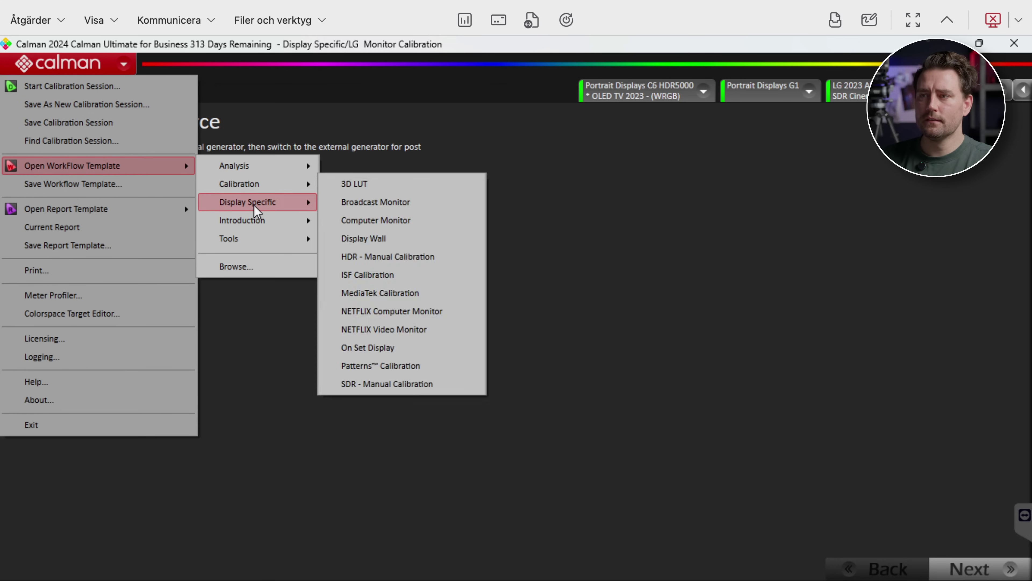
mouse_move(255, 211)
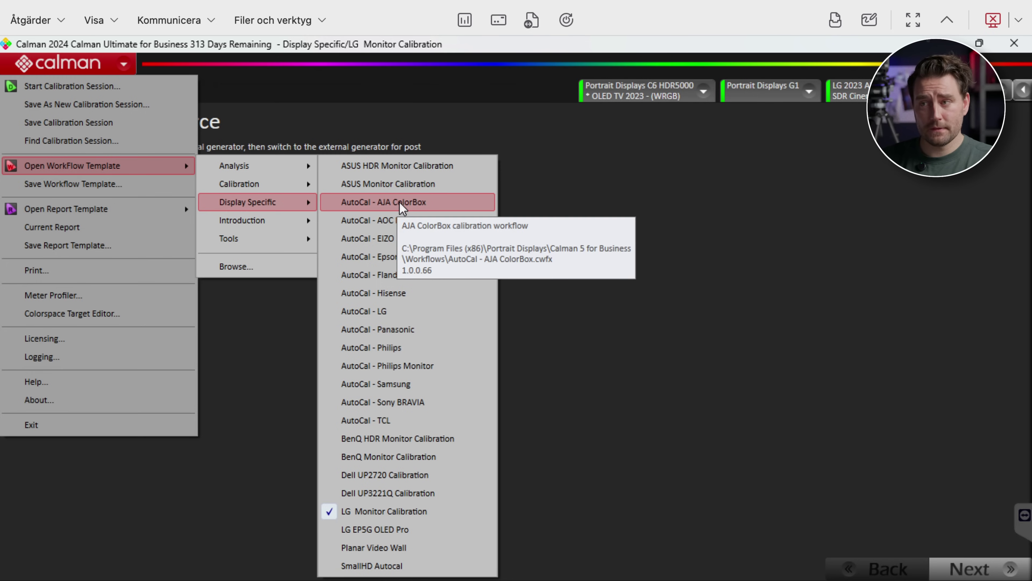
left_click(378, 309)
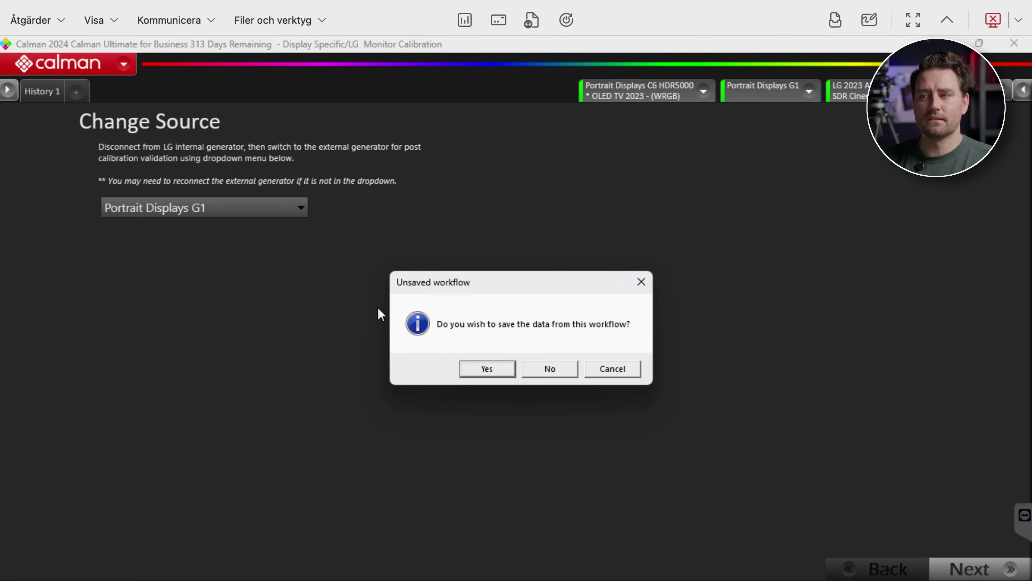
left_click(497, 372)
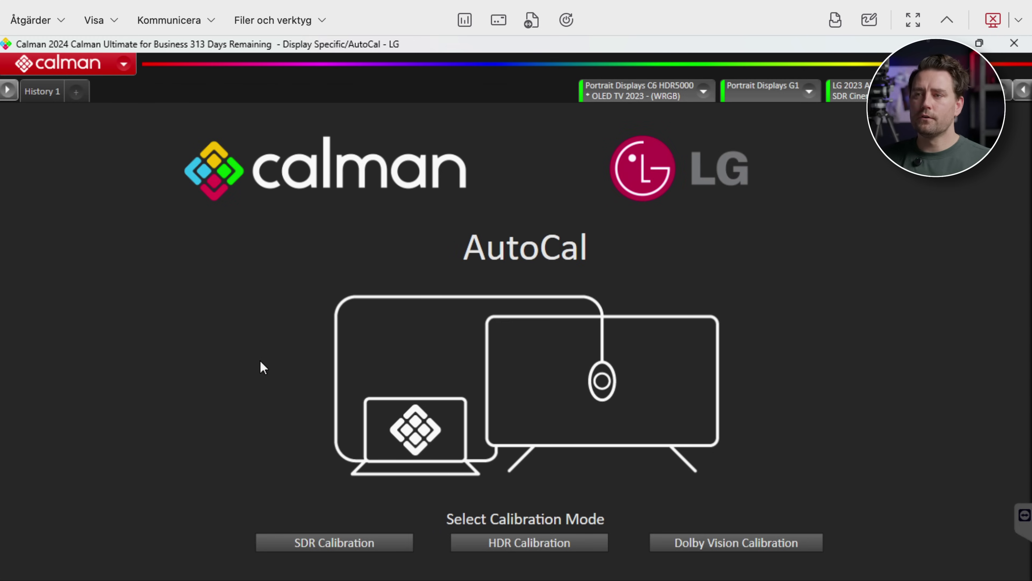
left_click(335, 544)
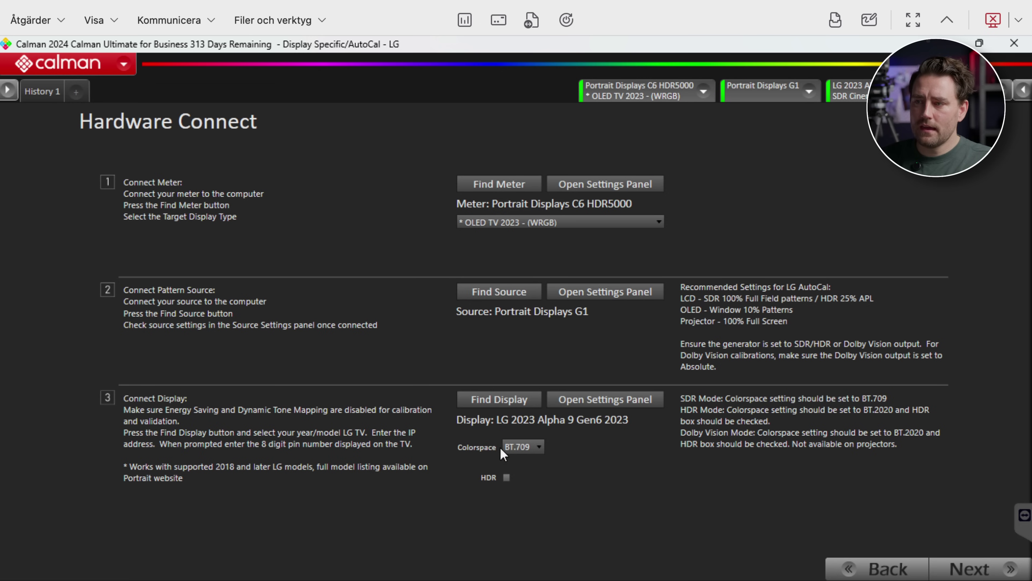
Step: Keep the display colorspace at BT.709 on Hardware Connect and advance to Calibration Targets
left_click(530, 445)
left_click(580, 467)
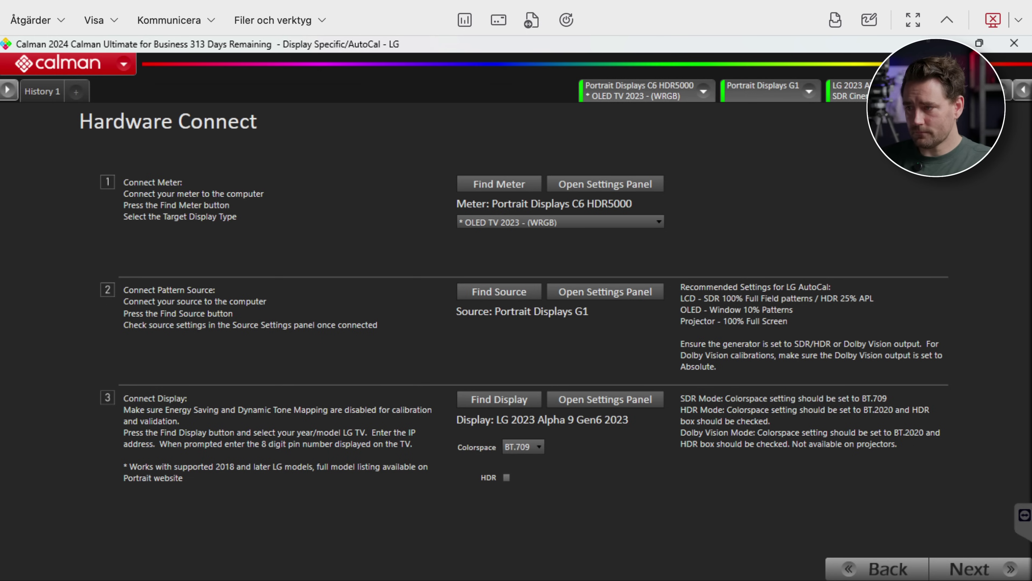
left_click(979, 568)
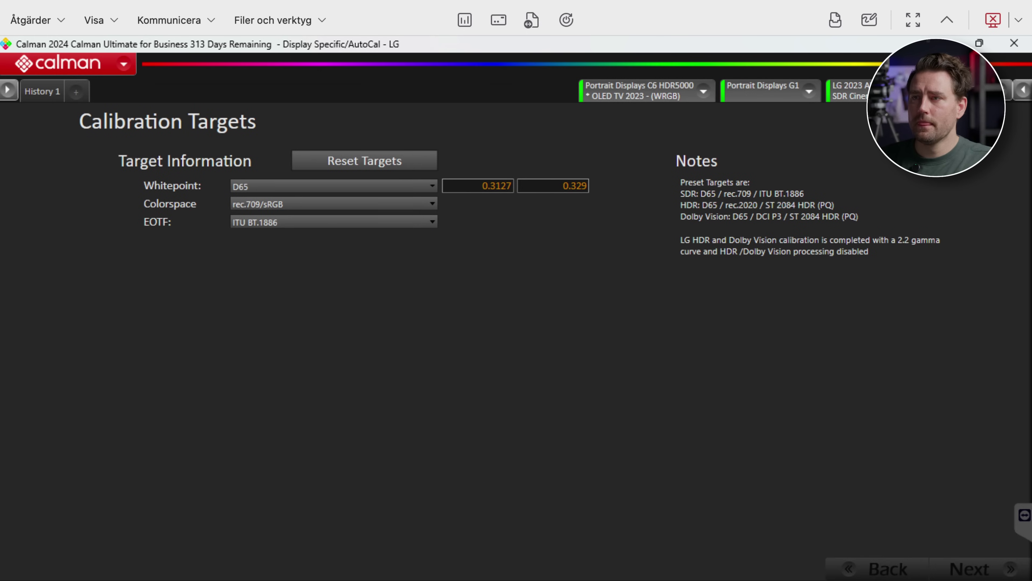
Step: Keep the D65 whitepoint and set the EOTF target to Power with gamma 2.4
left_click(327, 185)
left_click(527, 314)
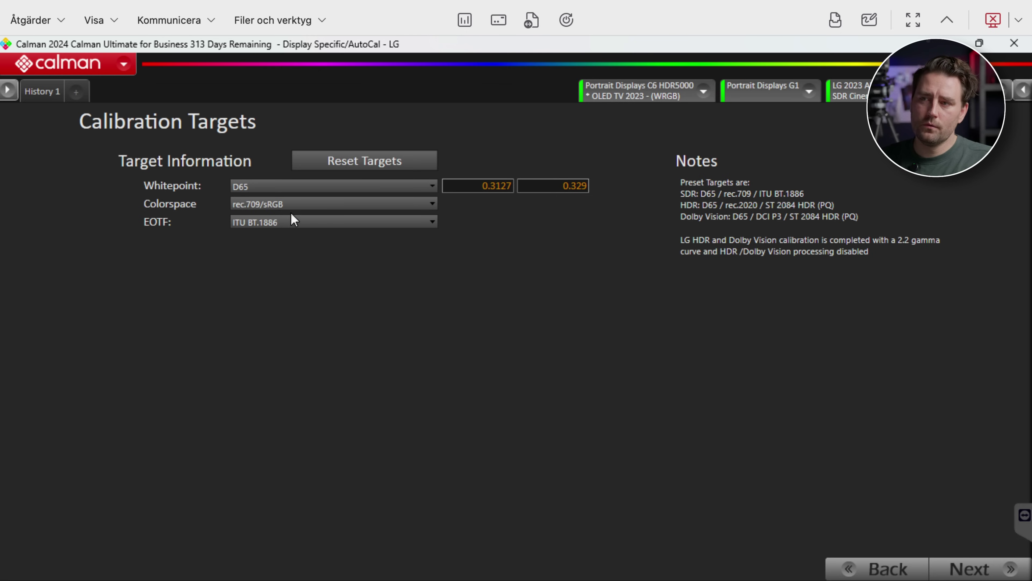
left_click(257, 224)
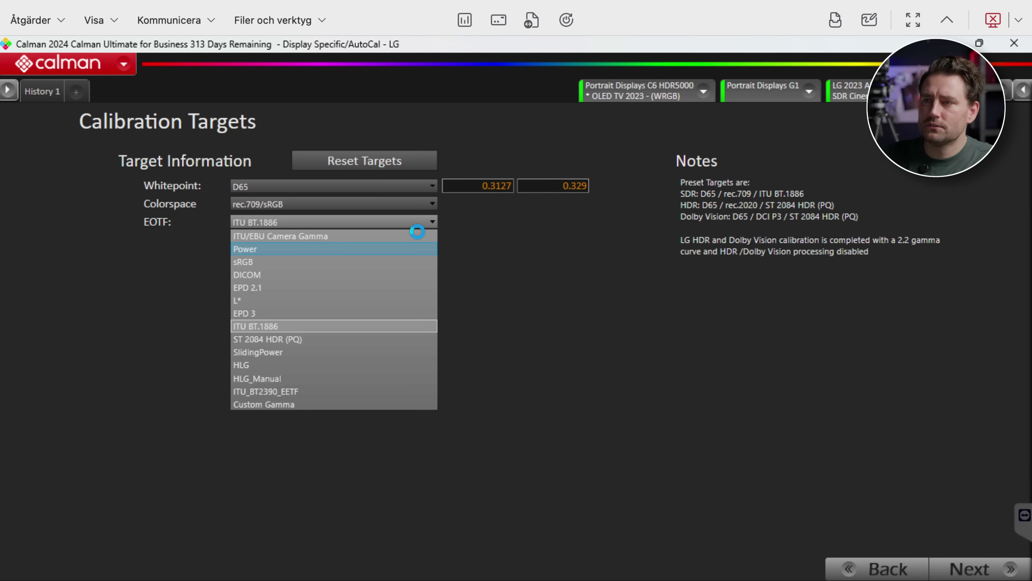
left_click(501, 234)
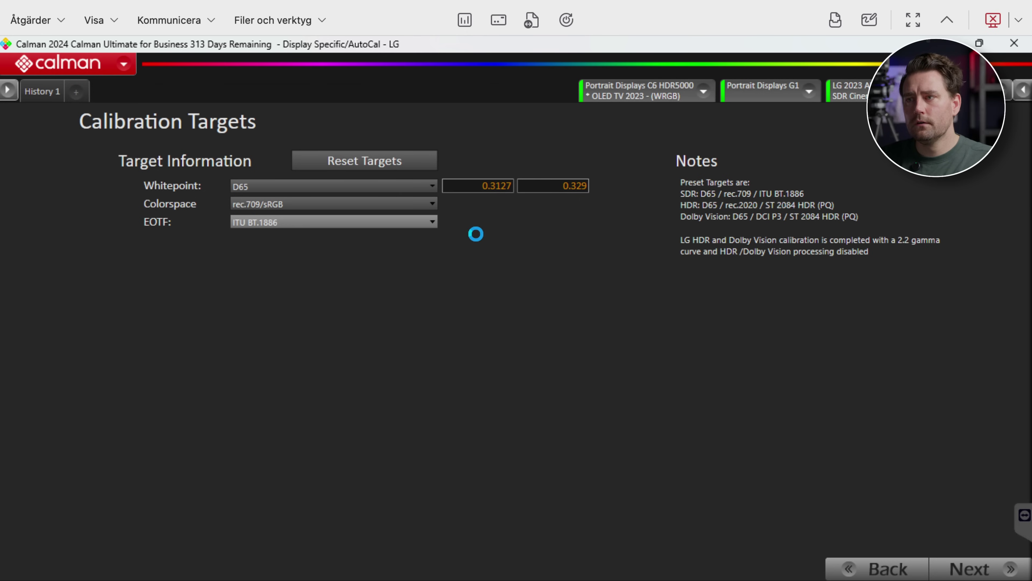
double_click(506, 223)
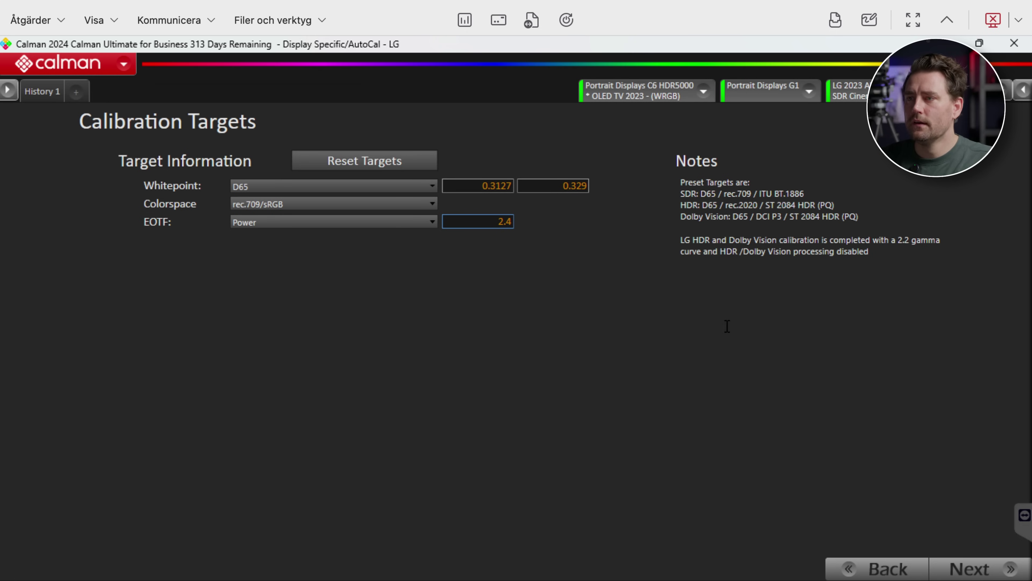
left_click(376, 545)
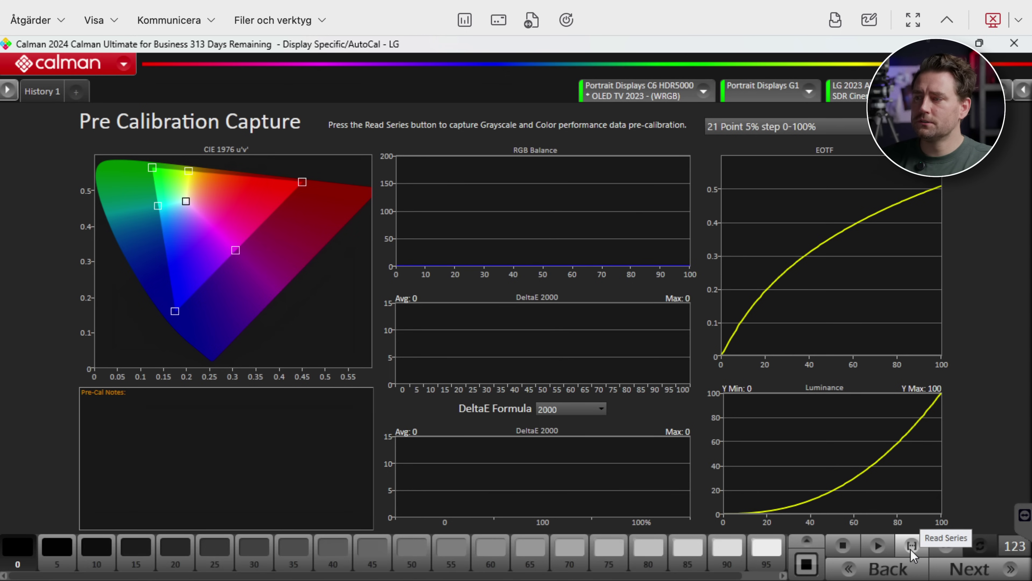
Step: Read the pre-calibration series (average DeltaE 11.1, max 15.9) and advance to Display Reset
left_click(919, 560)
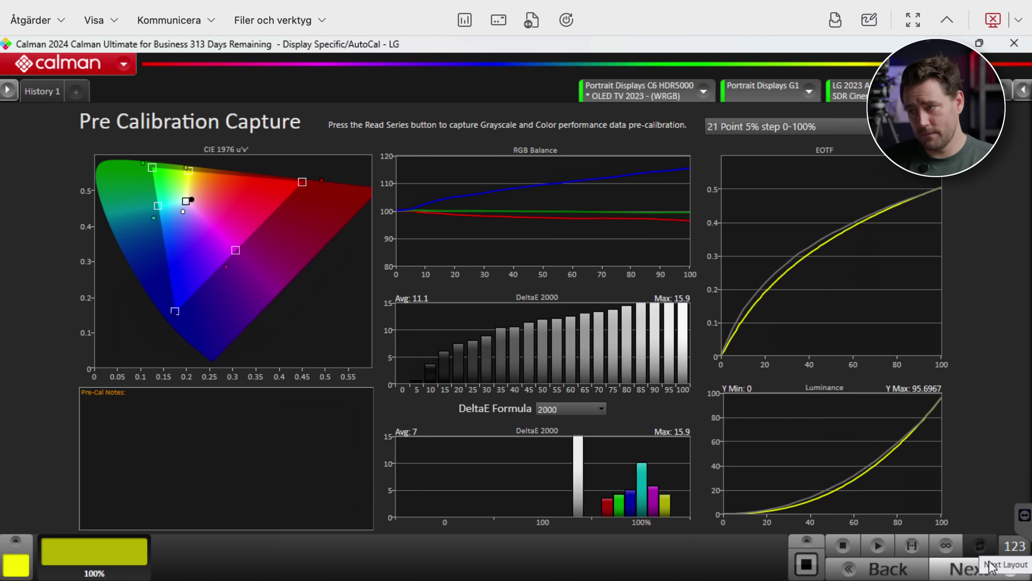
left_click(967, 572)
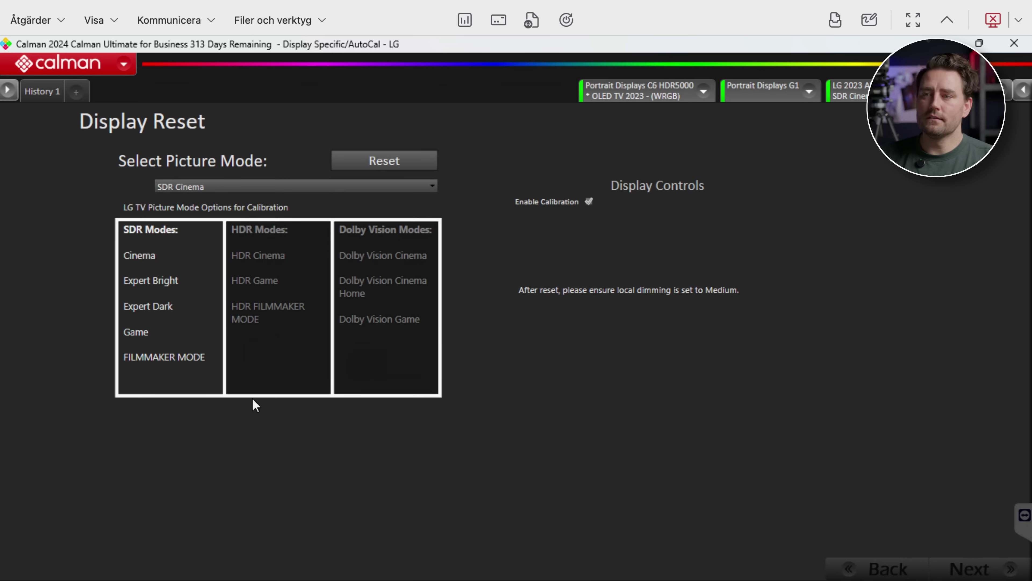
Step: Reset the TV's SDR Cinema picture mode and advance to the Luminance step
left_click(230, 186)
left_click(230, 198)
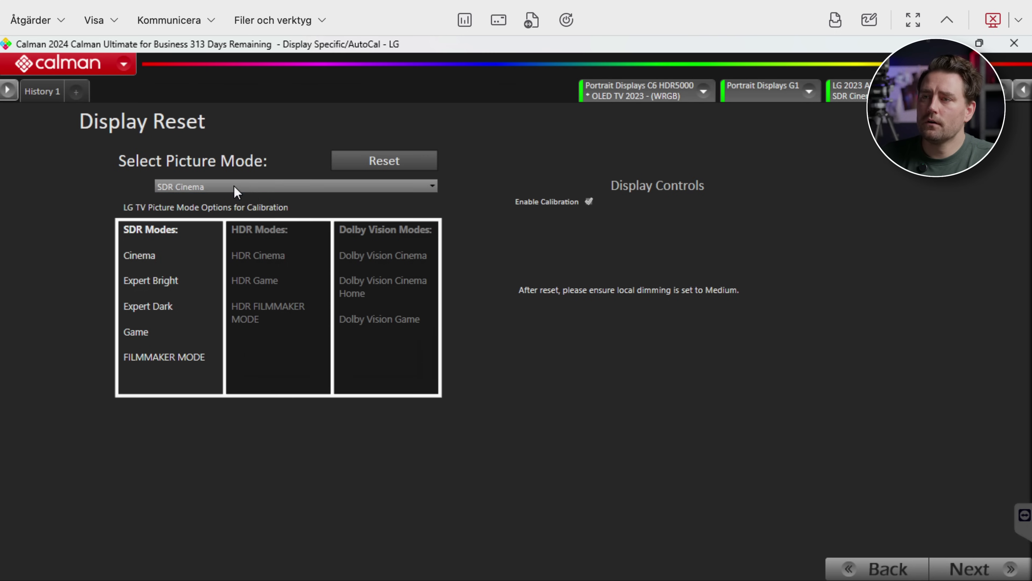
left_click(381, 161)
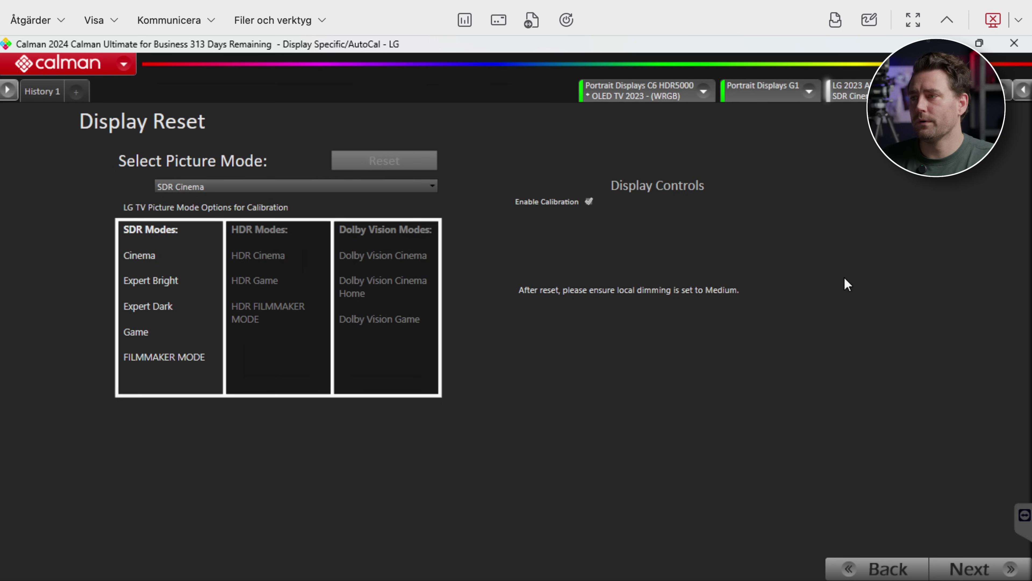
left_click(185, 186)
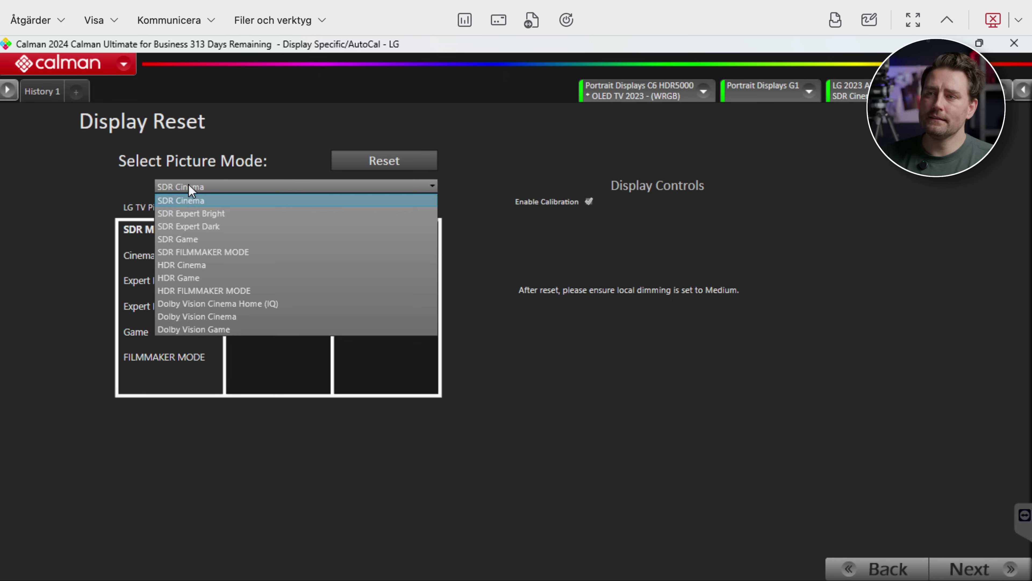
left_click(202, 201)
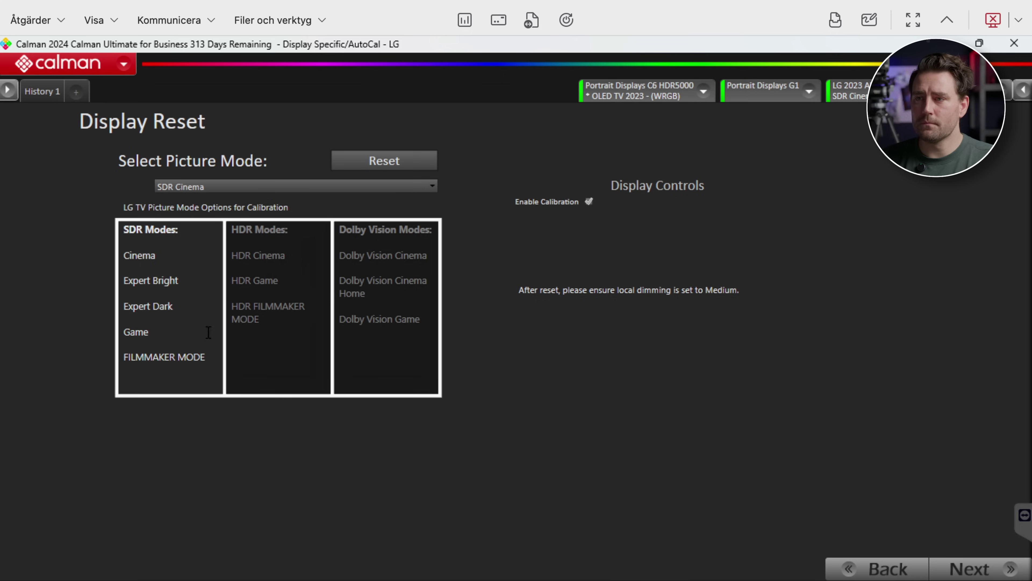
left_click(305, 186)
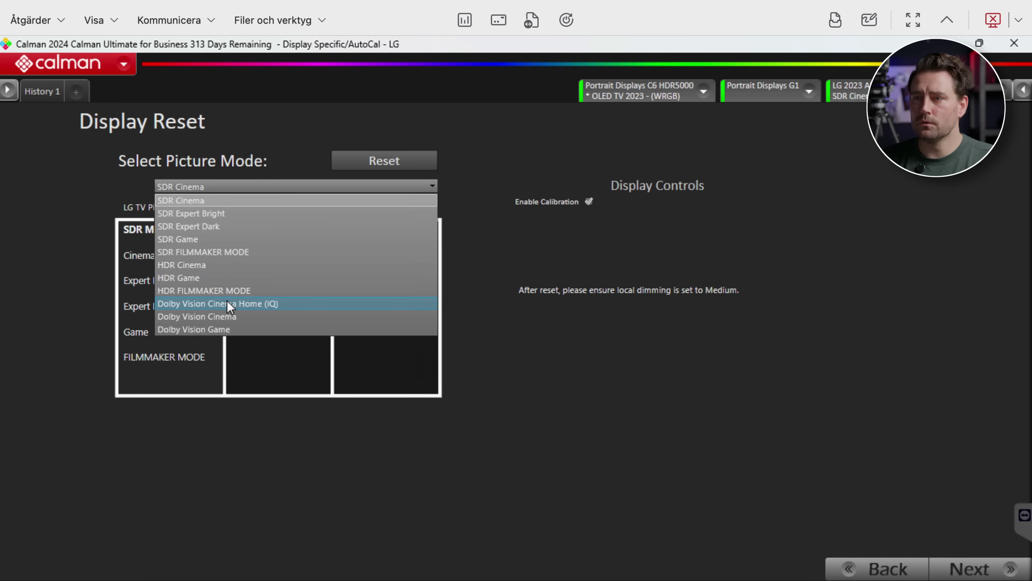
left_click(604, 326)
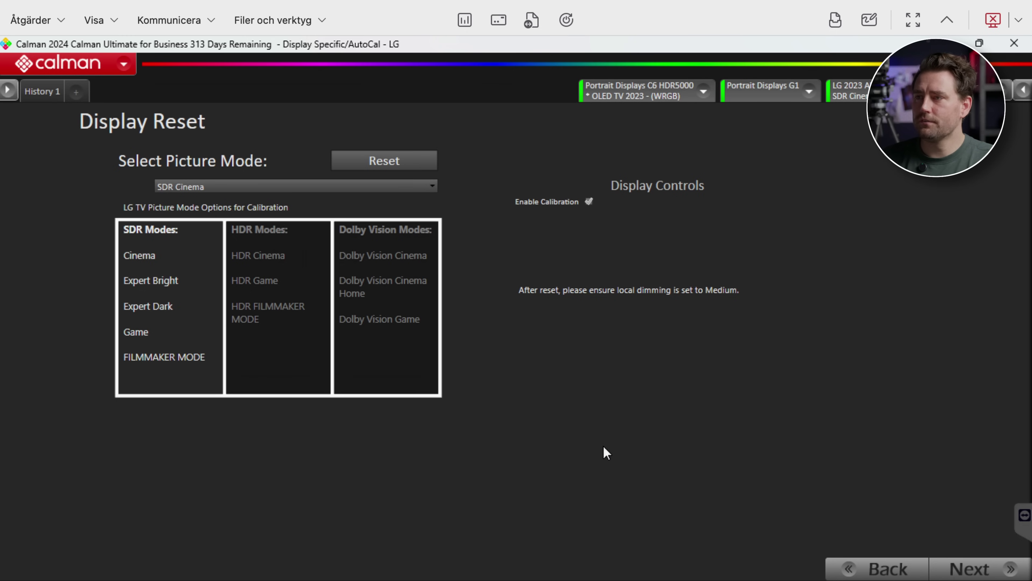
left_click(980, 569)
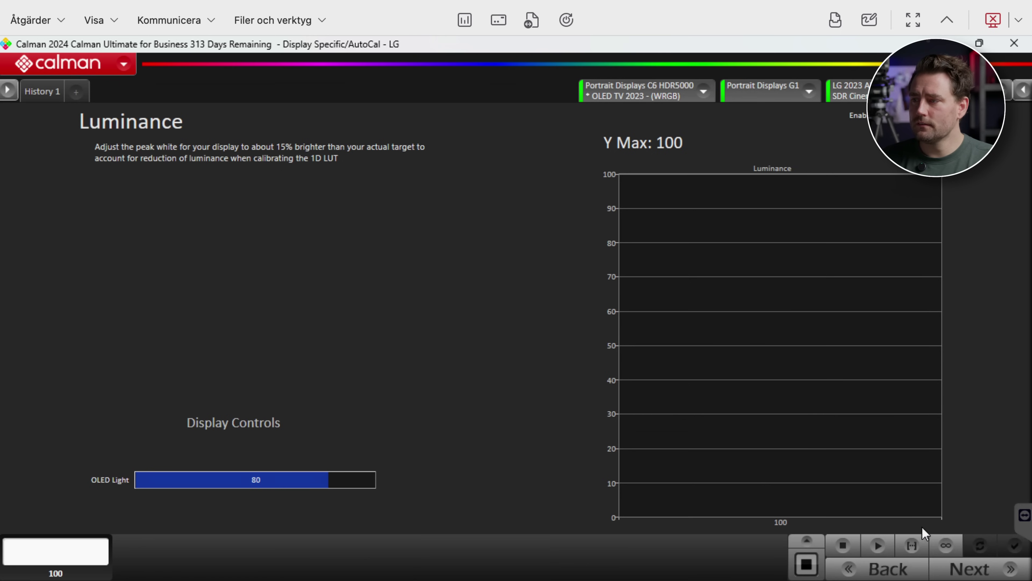
Step: With continuous meter readings running, set OLED Light to 24 for a peak near 114.6 nits
left_click(946, 543)
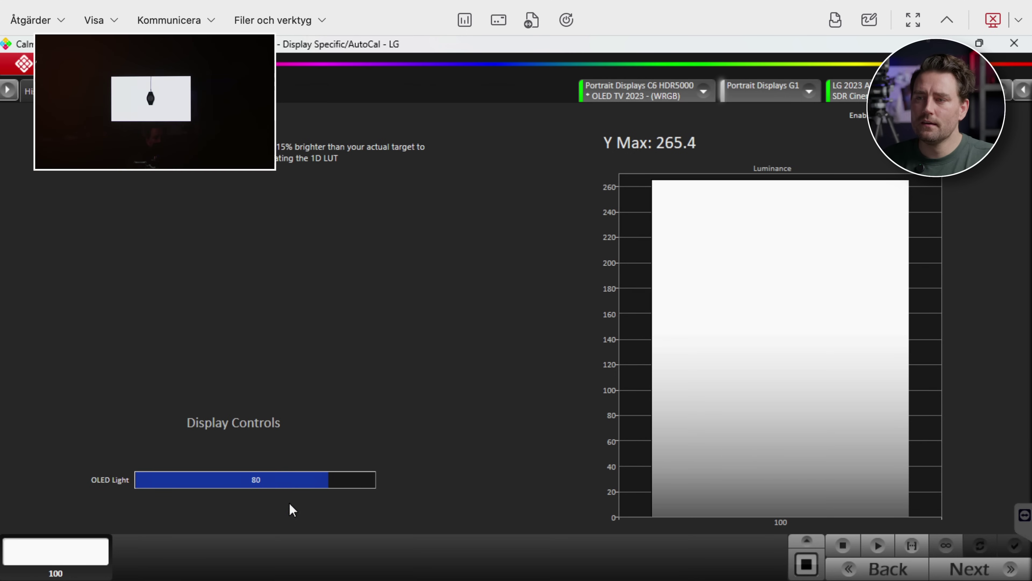
mouse_move(326, 482)
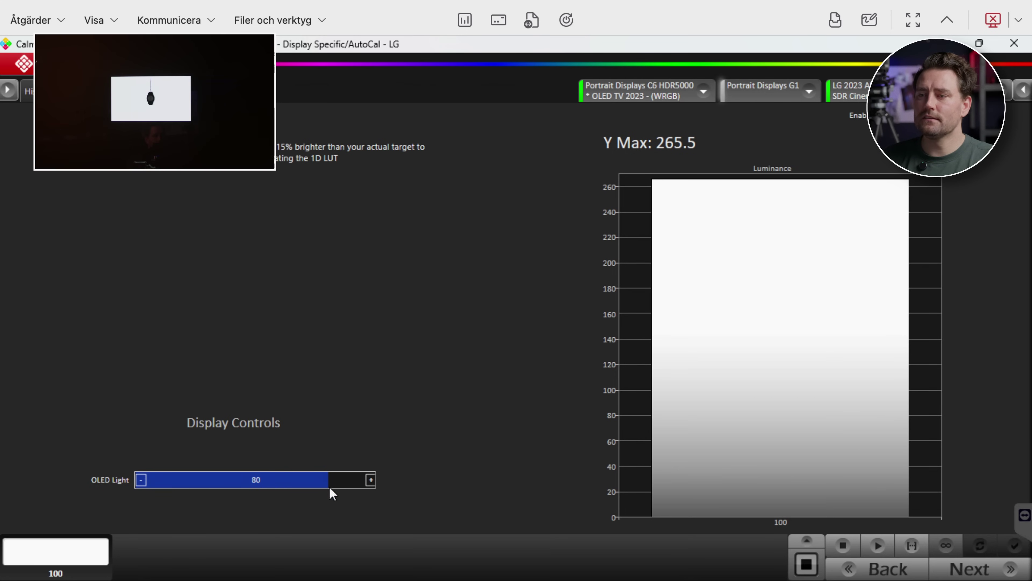
left_click(325, 485)
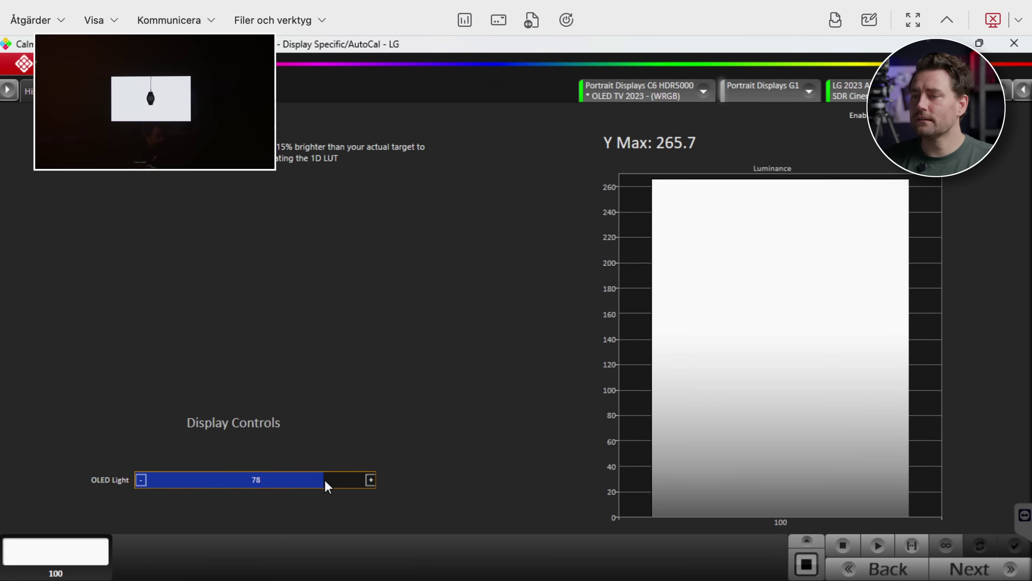
left_click(325, 482)
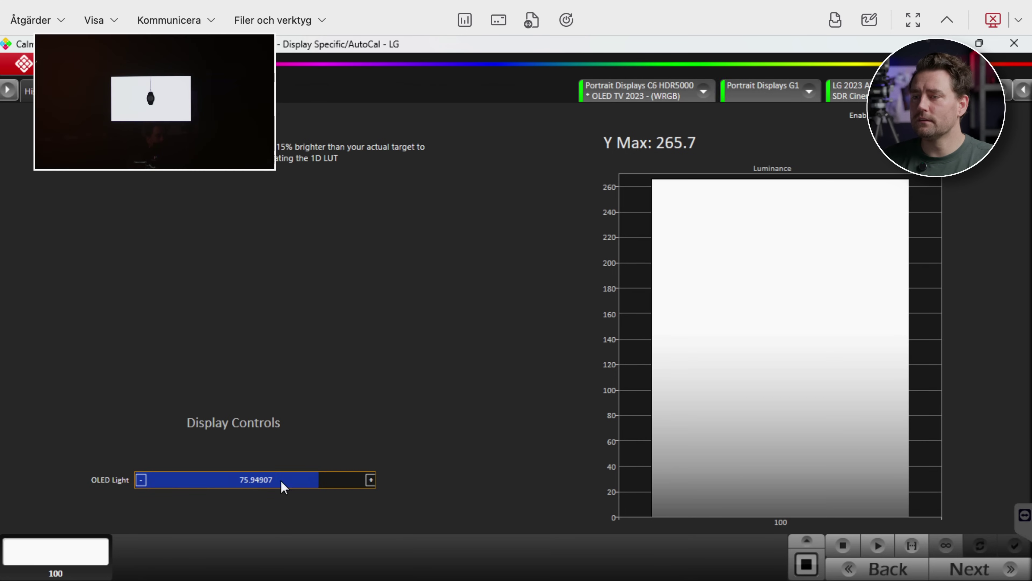
left_click(141, 480)
left_click_drag(141, 480, 141, 479)
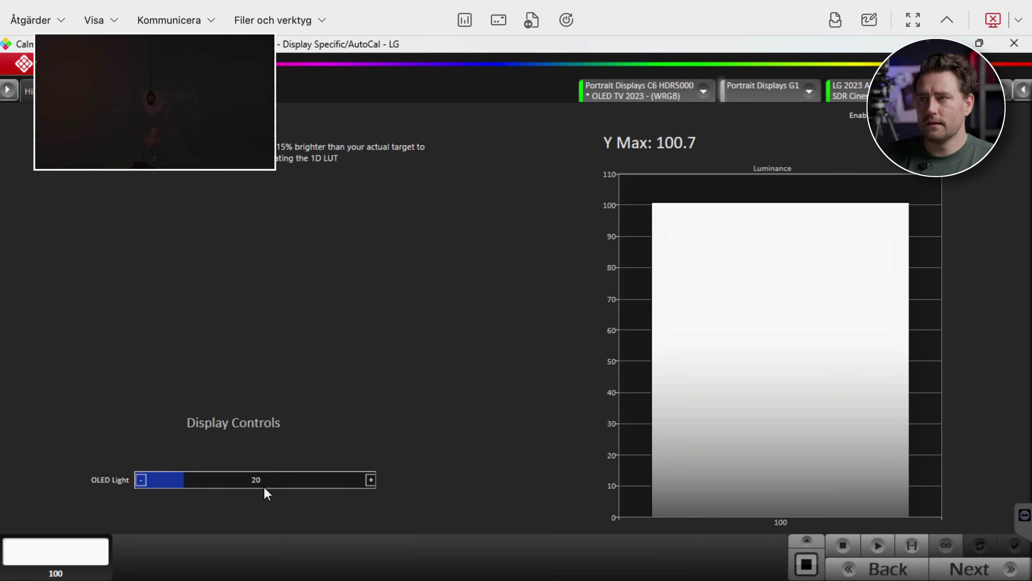
left_click_drag(371, 480, 371, 480)
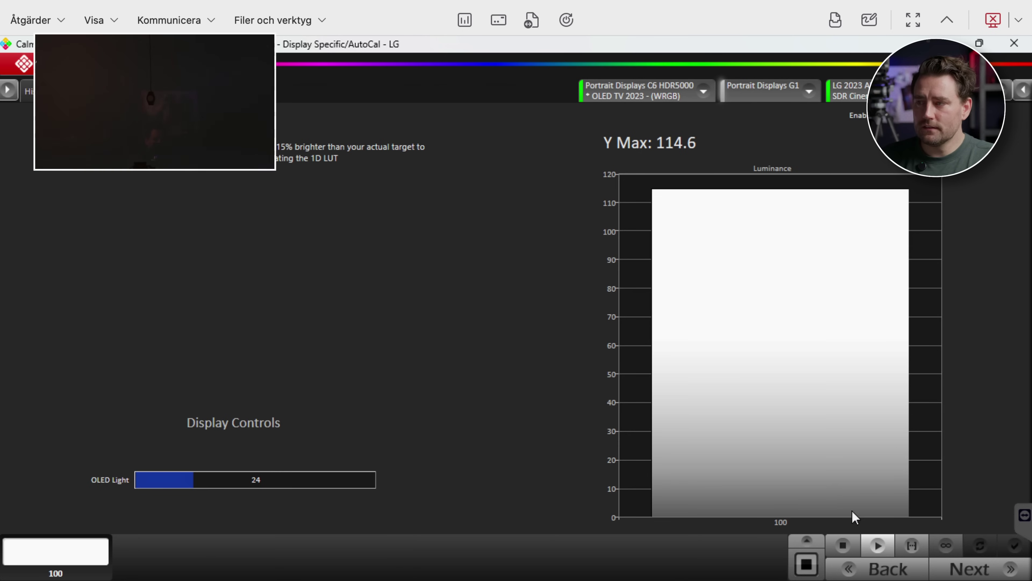
Step: Start grayscale AutoCal with LG 26 pts SDR 16-255 points and a 0.5 DeltaE target
left_click(987, 571)
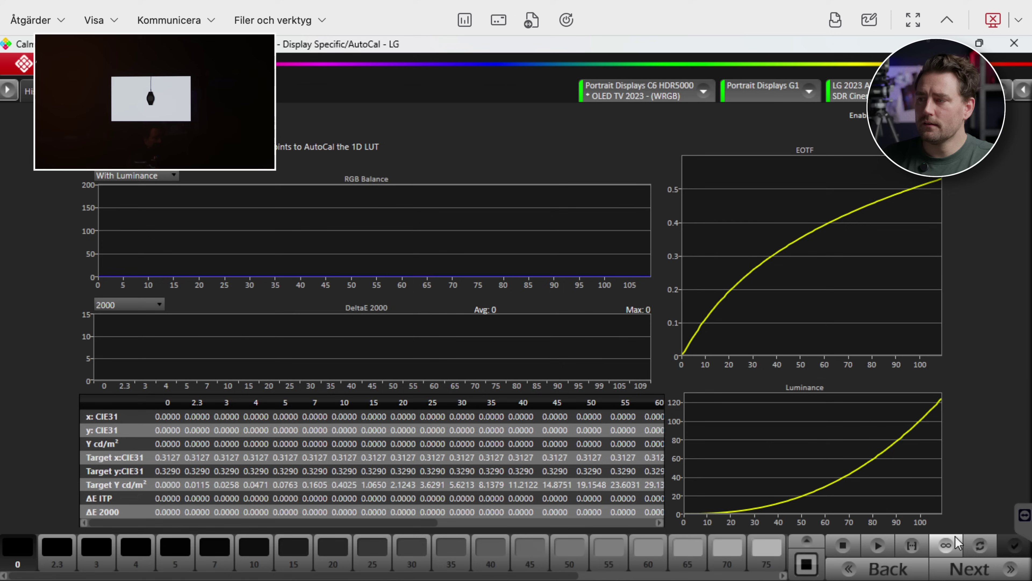
left_click(981, 547)
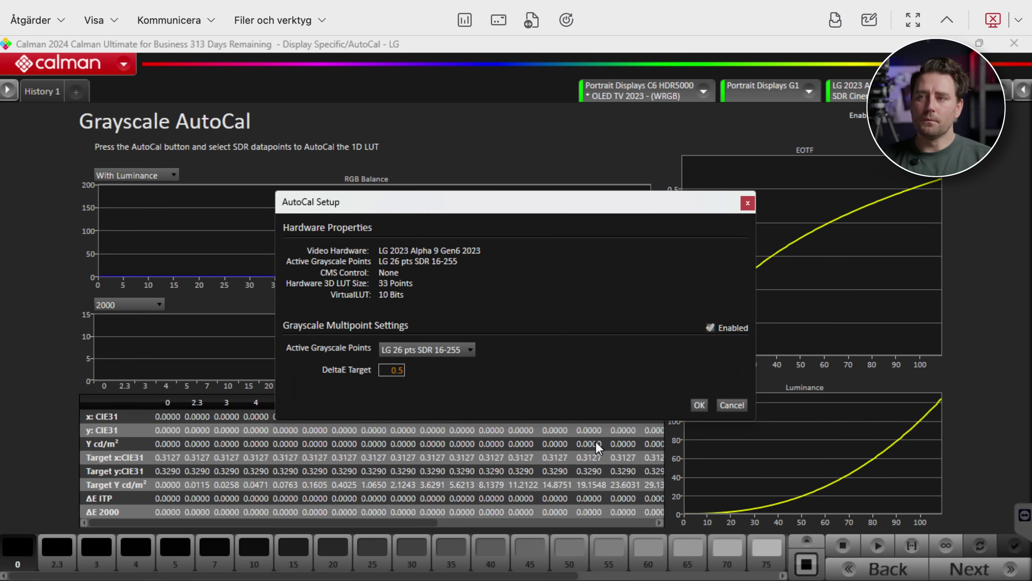
left_click(458, 349)
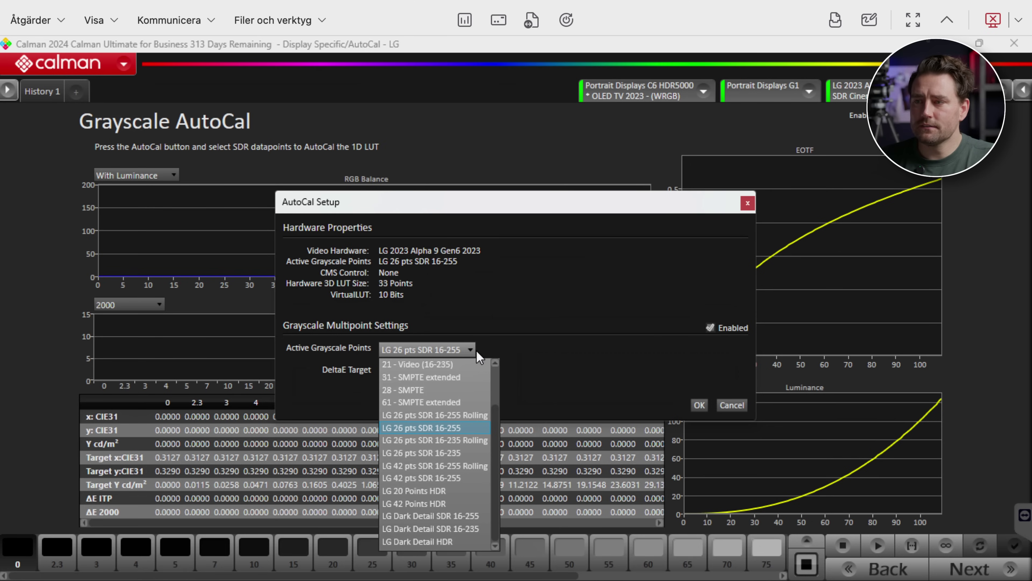
key("End")
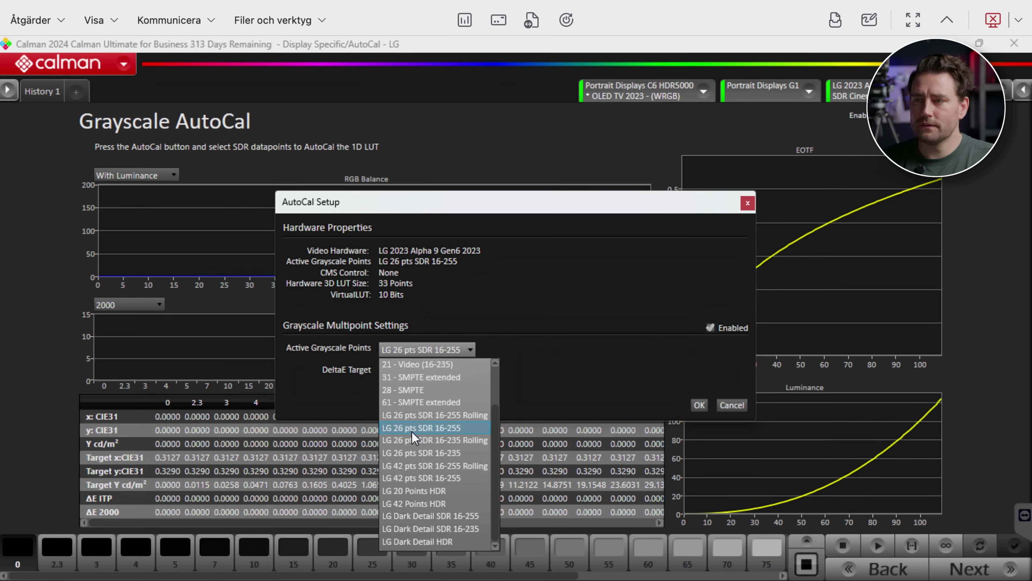
left_click(575, 296)
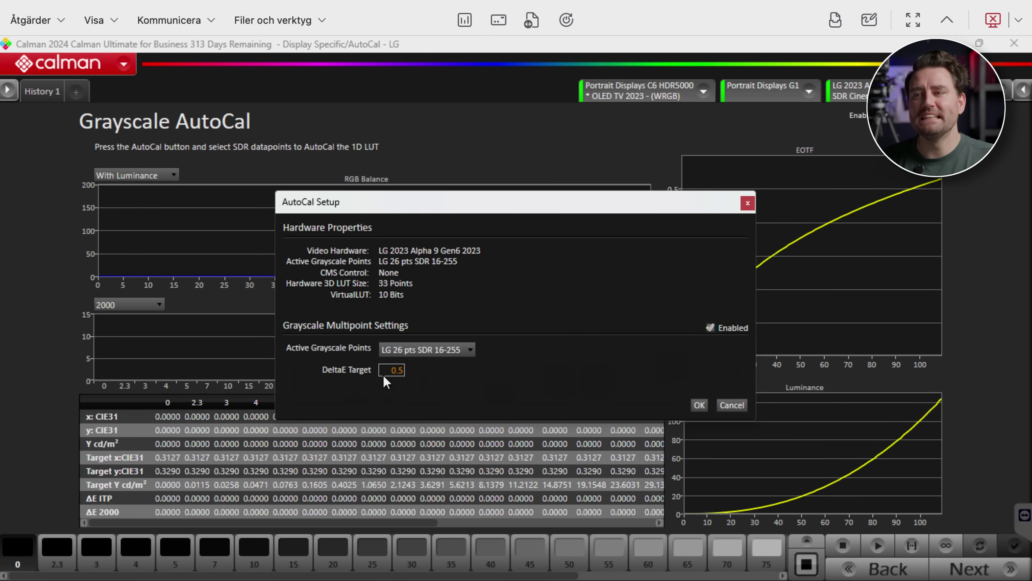
left_click(703, 404)
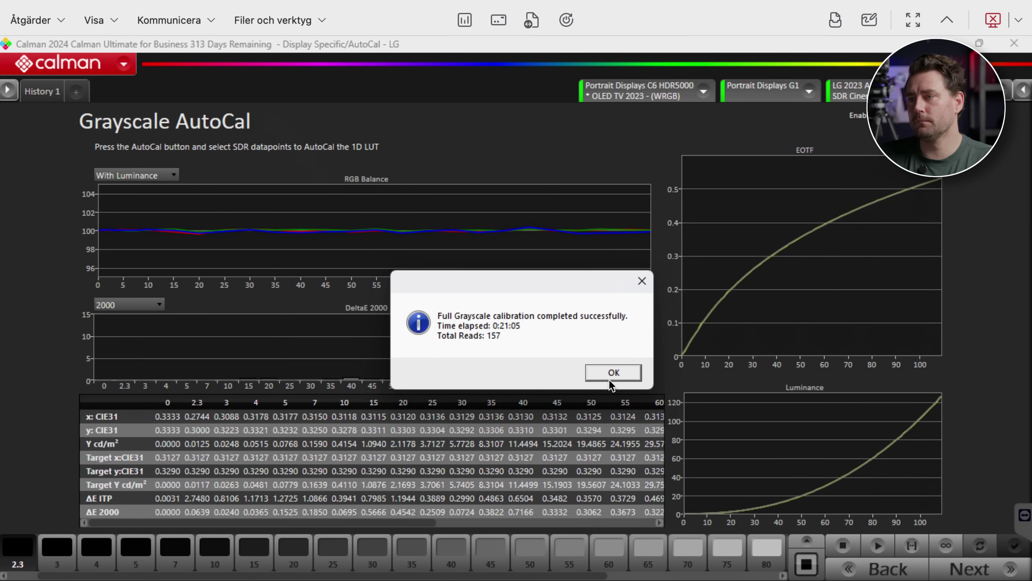
Step: Acknowledge the grayscale AutoCal completion message after 157 reads
left_click(615, 376)
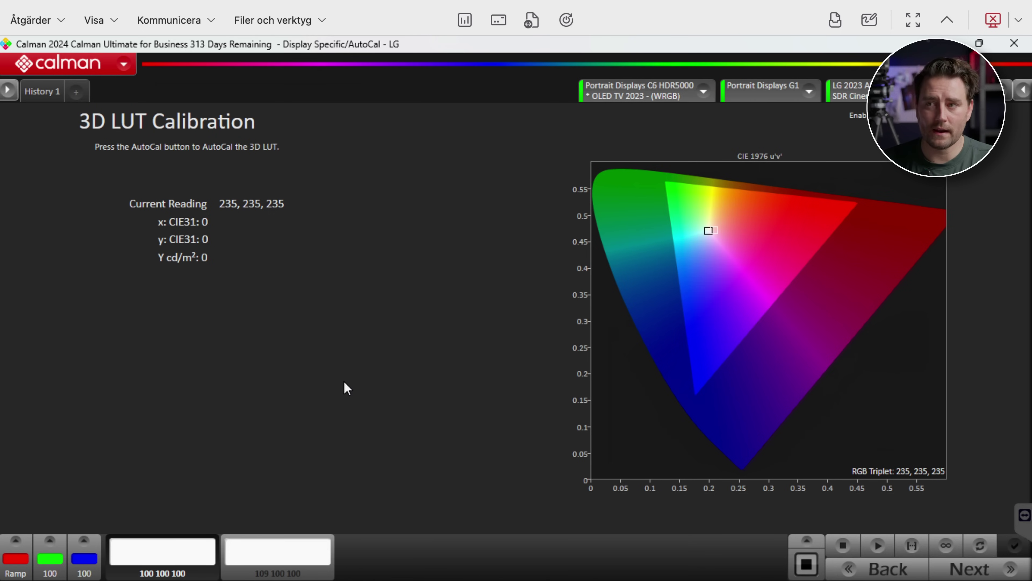
Step: Launch 3D LUT AutoCal with Lightning LUT type and SMPTE+ (16-255) video range
left_click(981, 546)
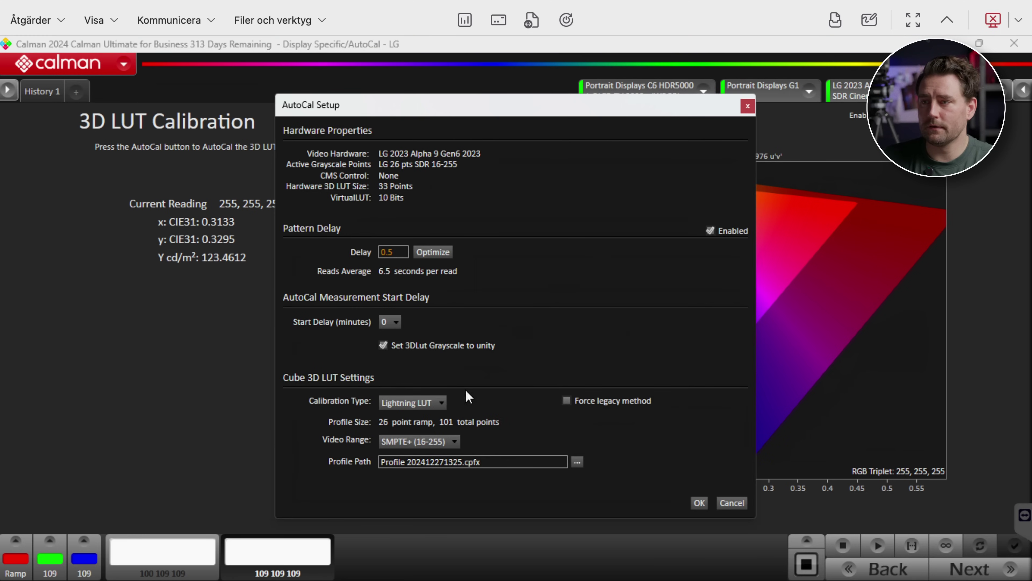
left_click(442, 402)
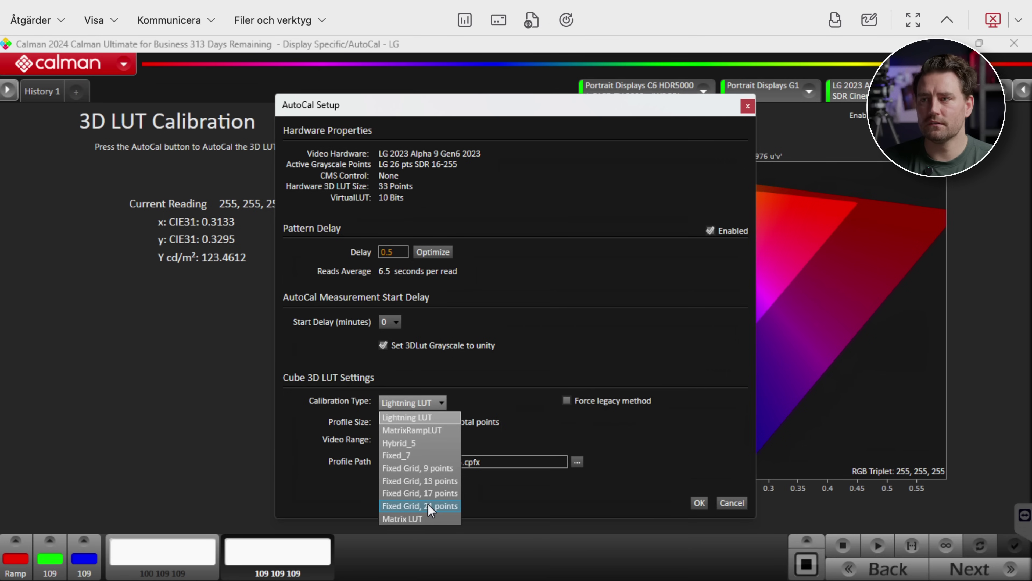
left_click(403, 406)
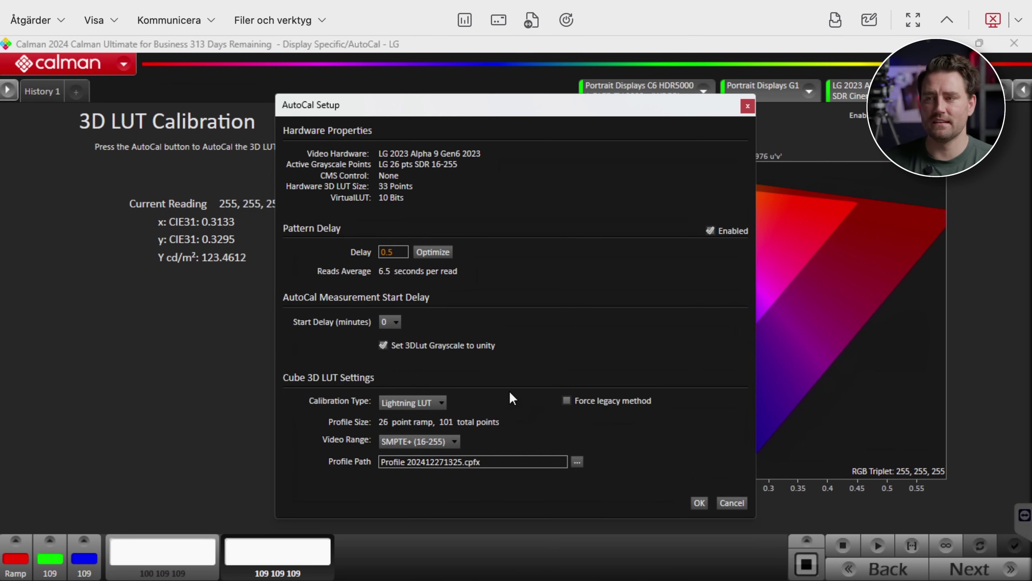
left_click(434, 442)
left_click(680, 437)
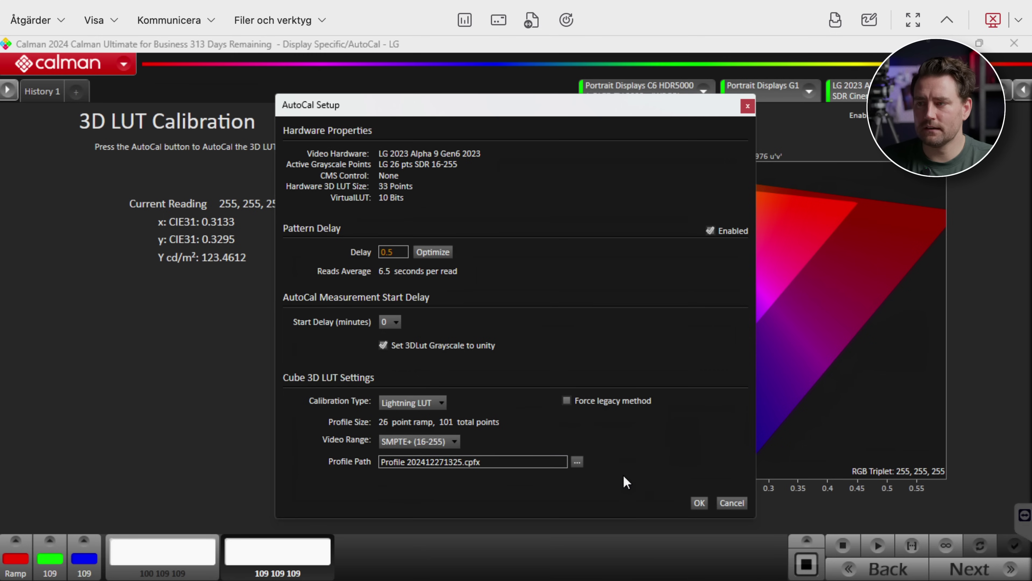
left_click(697, 502)
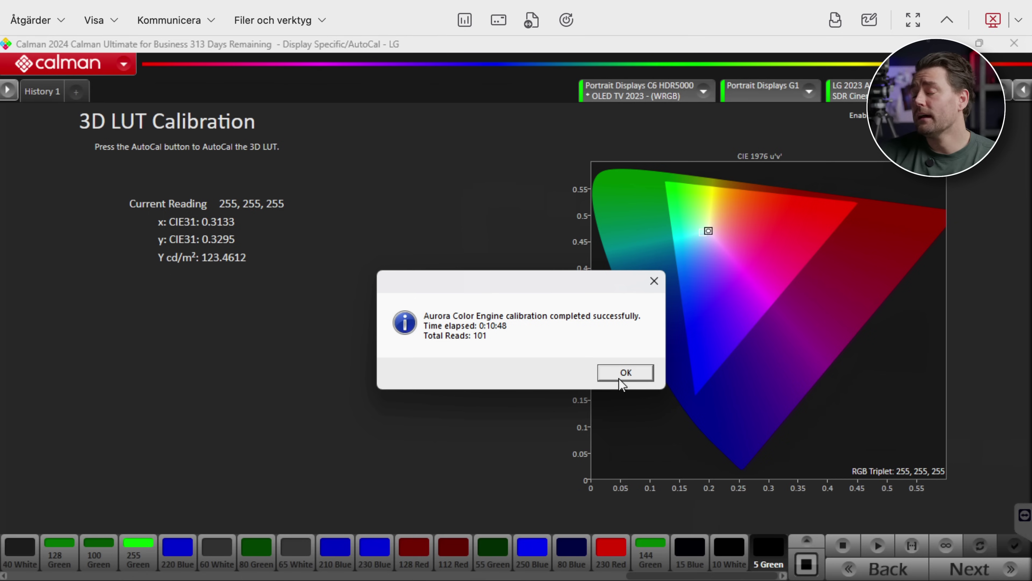
Step: Acknowledge the Aurora Color Engine completion message after the 101-read 3D LUT calibration
left_click(625, 372)
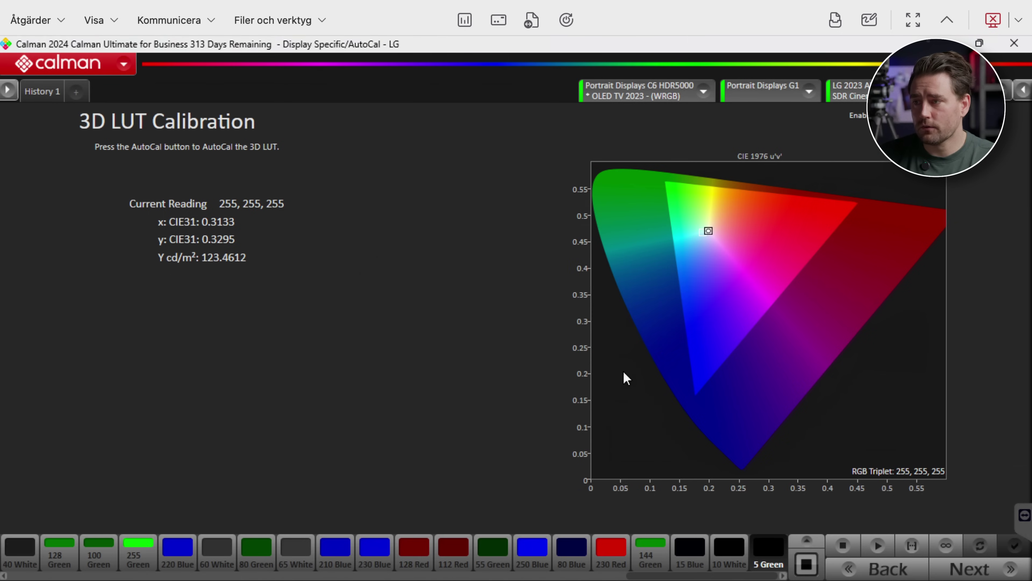
Step: Read peak white continuously to confirm about 100.9 at OLED Light 24 before ending calibration
left_click(1002, 573)
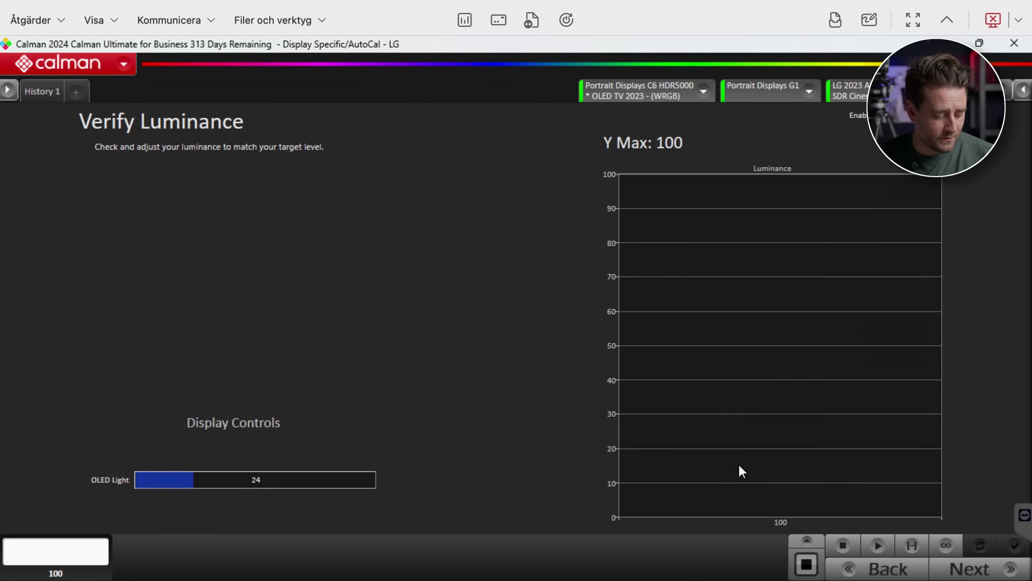
left_click(943, 545)
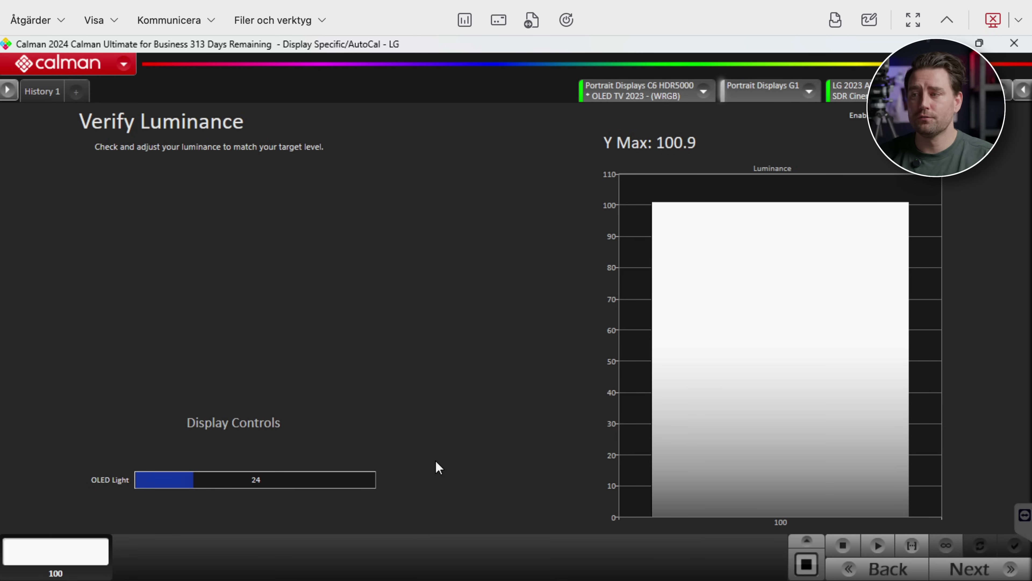
left_click(975, 567)
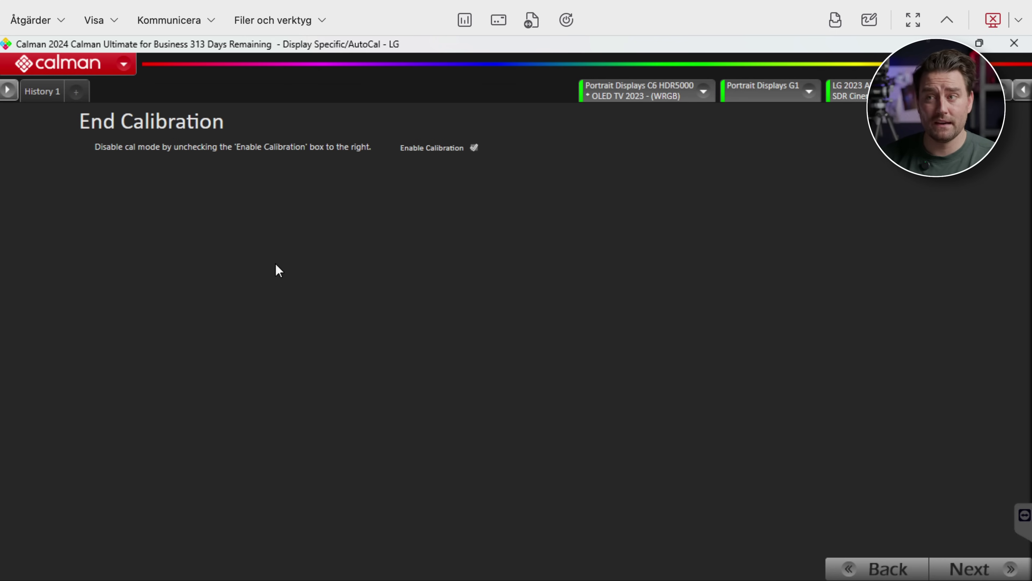
Step: Uncheck Enable Calibration to take the TV out of calibration mode
left_click(474, 148)
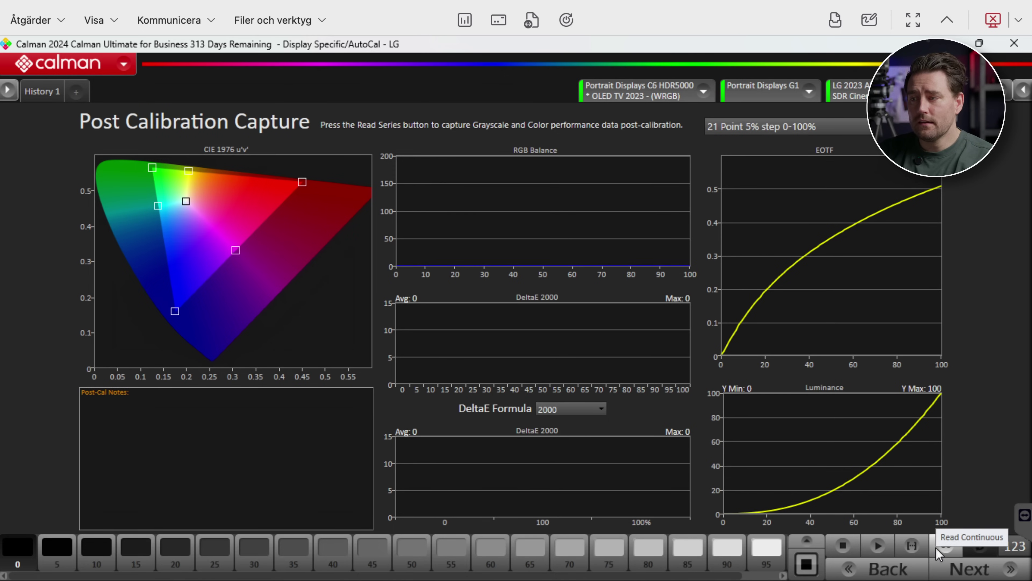
Step: Measure the 21-point post-calibration series: grayscale DeltaE 0.4 average, colour 0.7 average
left_click(915, 548)
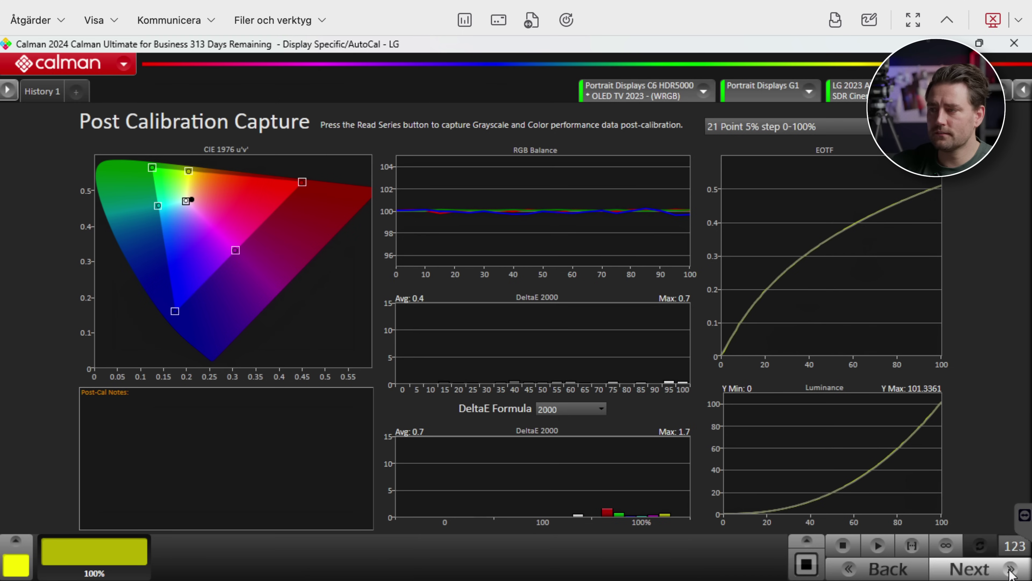
left_click(1008, 571)
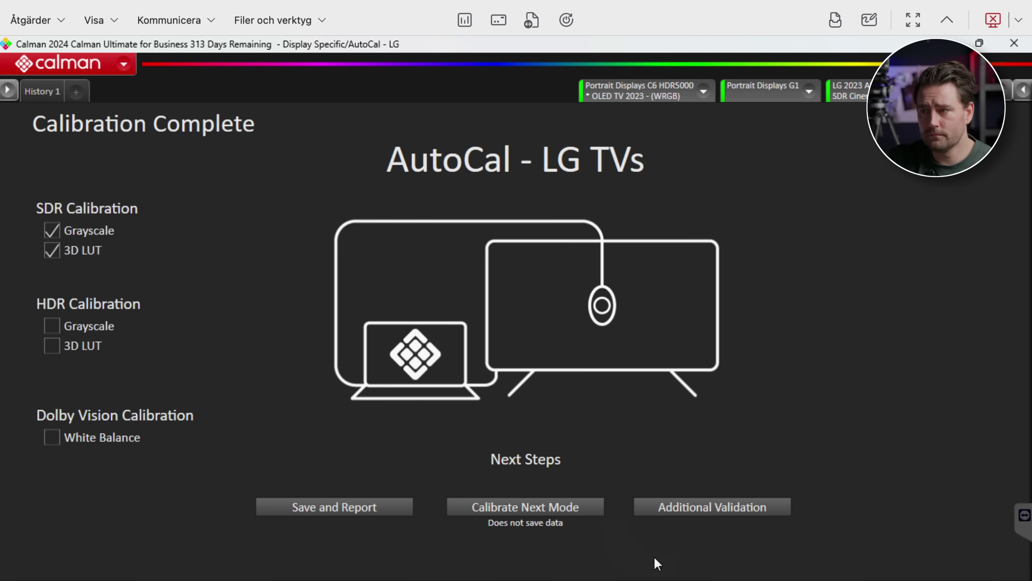
Step: Choose Save and Report on the Calibration Complete summary to save the session
left_click(312, 507)
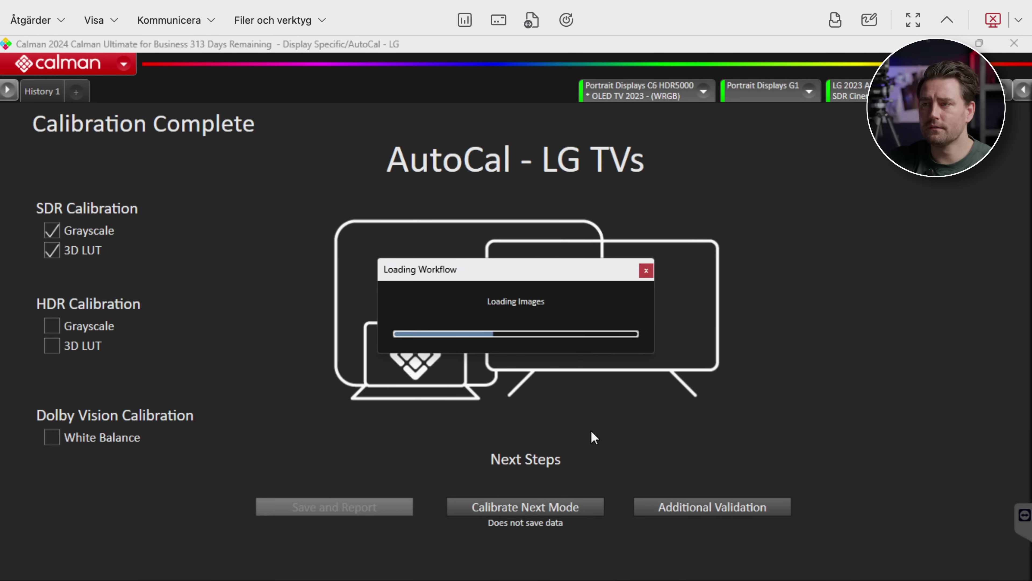